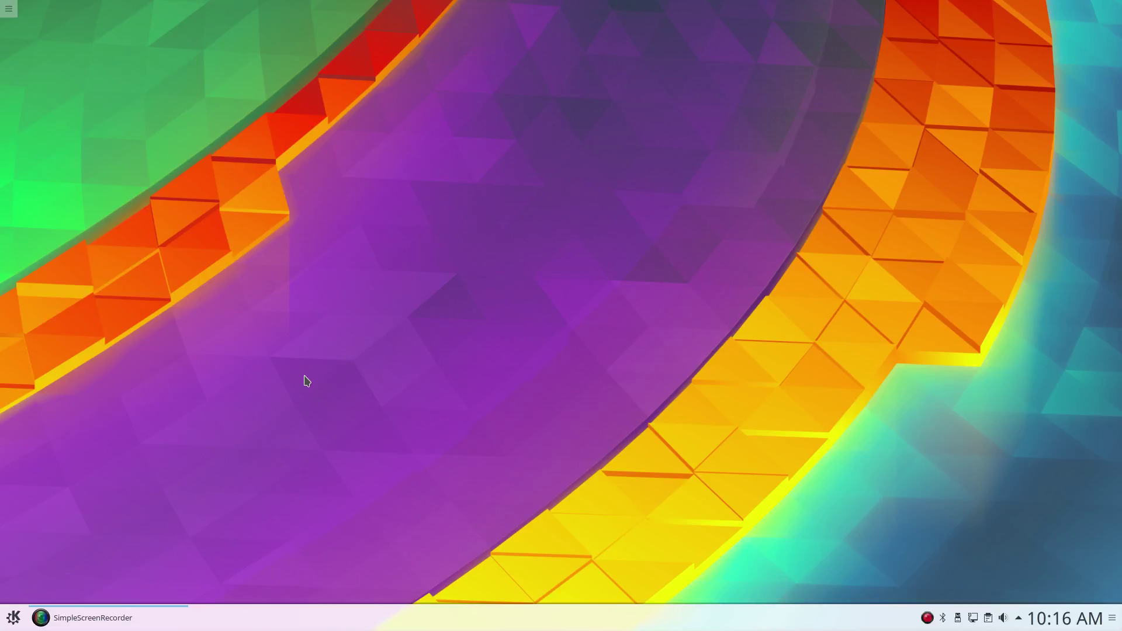
Step: Find and open the About System information, review the software and hardware details, and close it
{"action": "left_click", "coordinate": [14, 618]}
{"action": "type", "text": "about"}
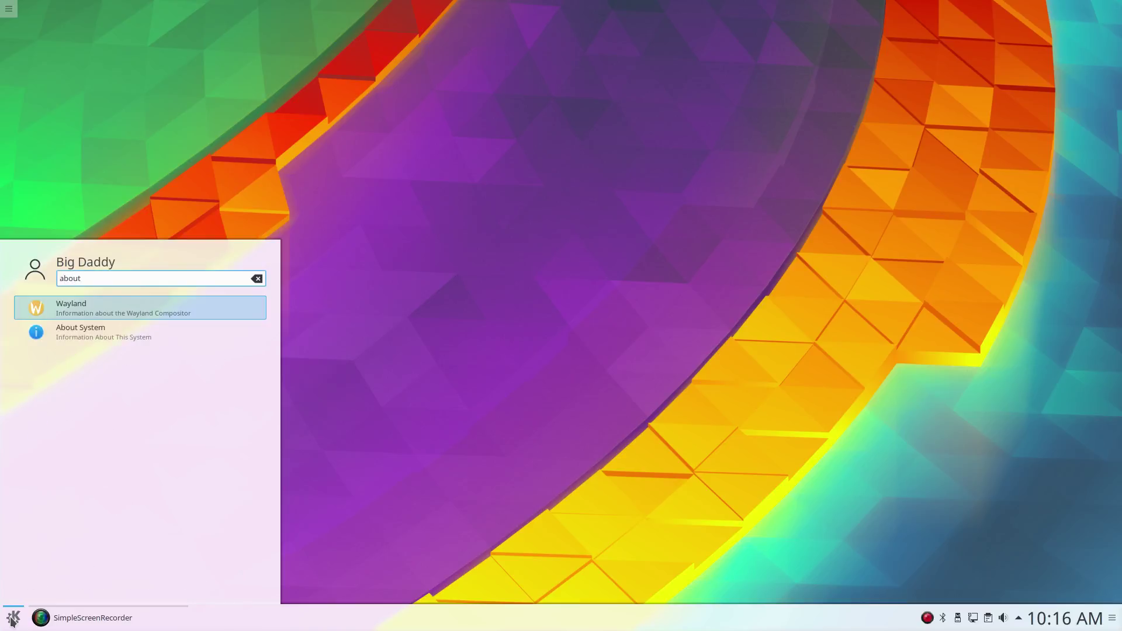
{"action": "left_click", "coordinate": [128, 335]}
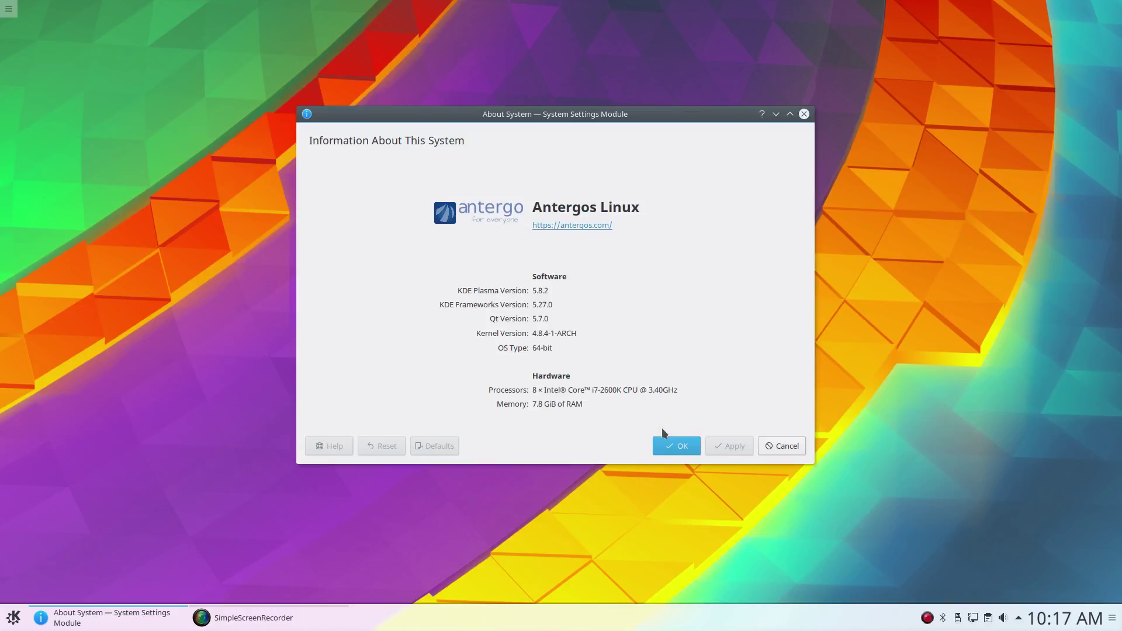
{"action": "left_click", "coordinate": [667, 444]}
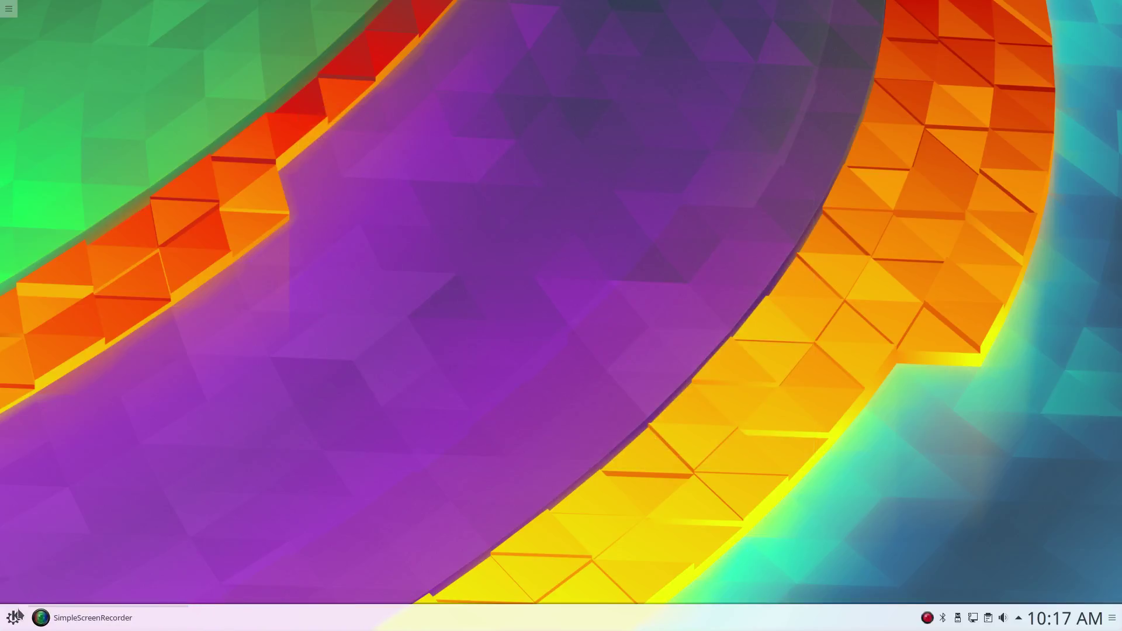
Step: Browse the installed applications in the Games and Internet categories
{"action": "left_click", "coordinate": [16, 614]}
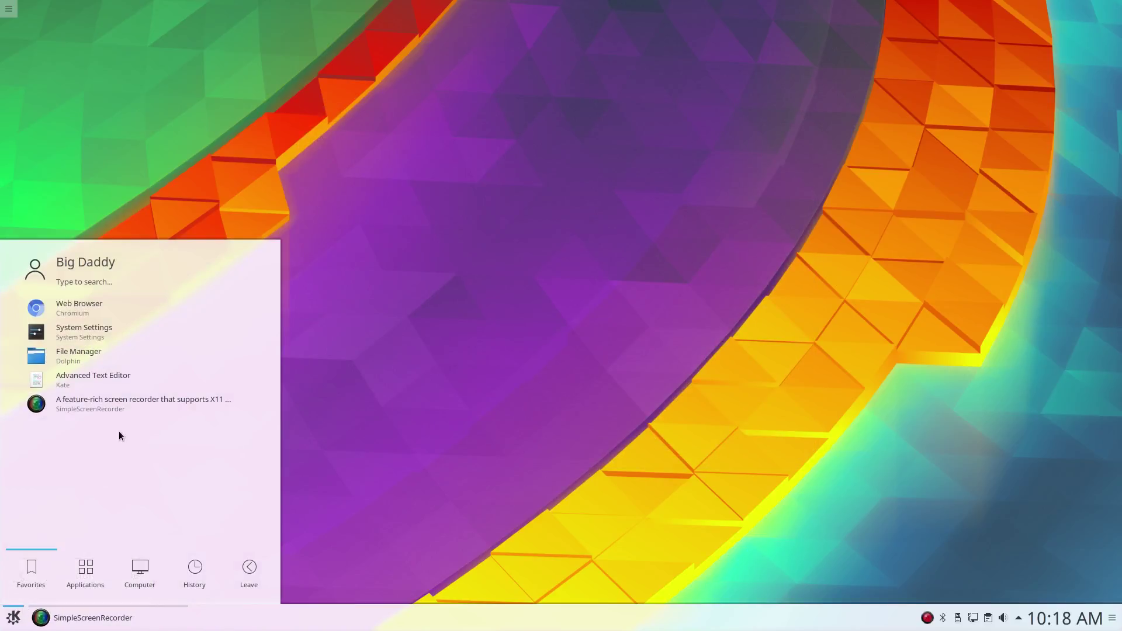
{"action": "left_click", "coordinate": [78, 585]}
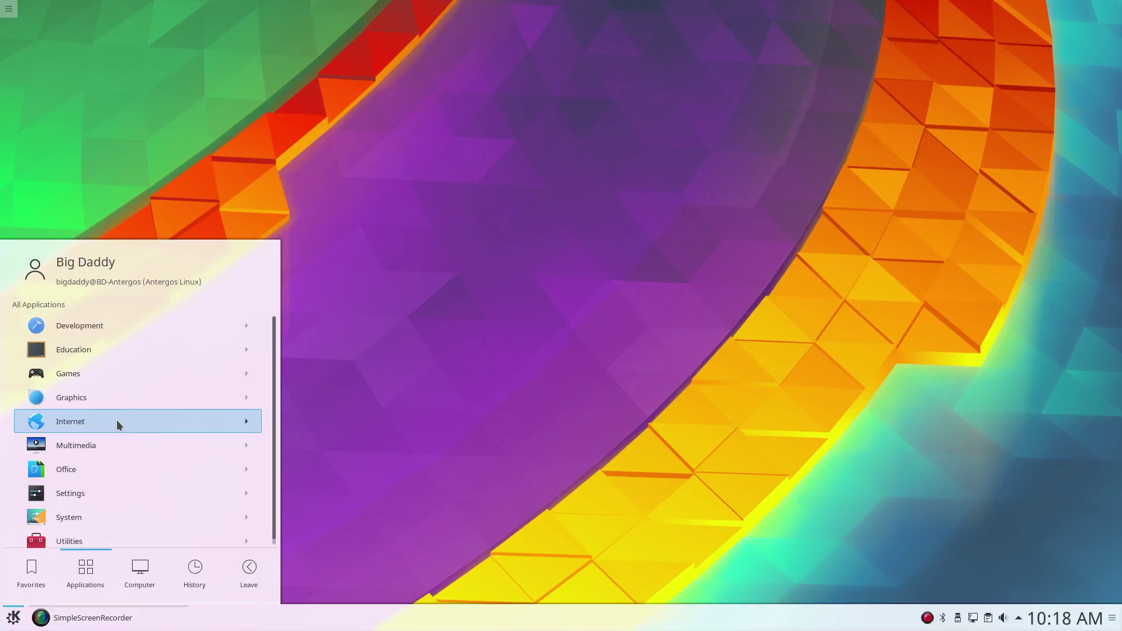
{"action": "left_click", "coordinate": [104, 377]}
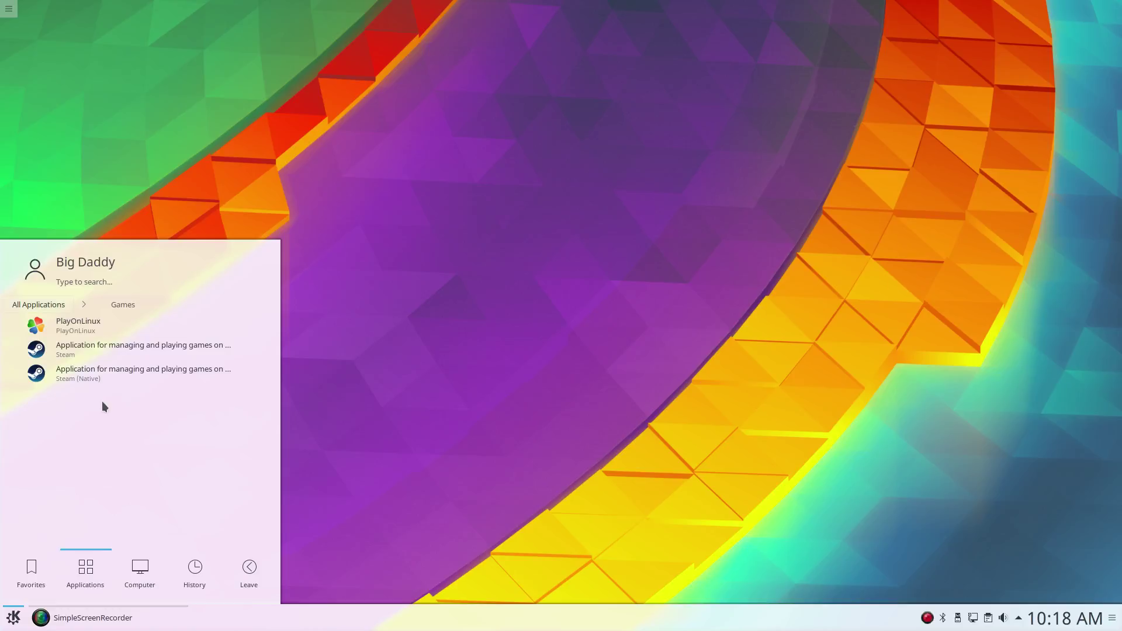
{"action": "left_click", "coordinate": [37, 305]}
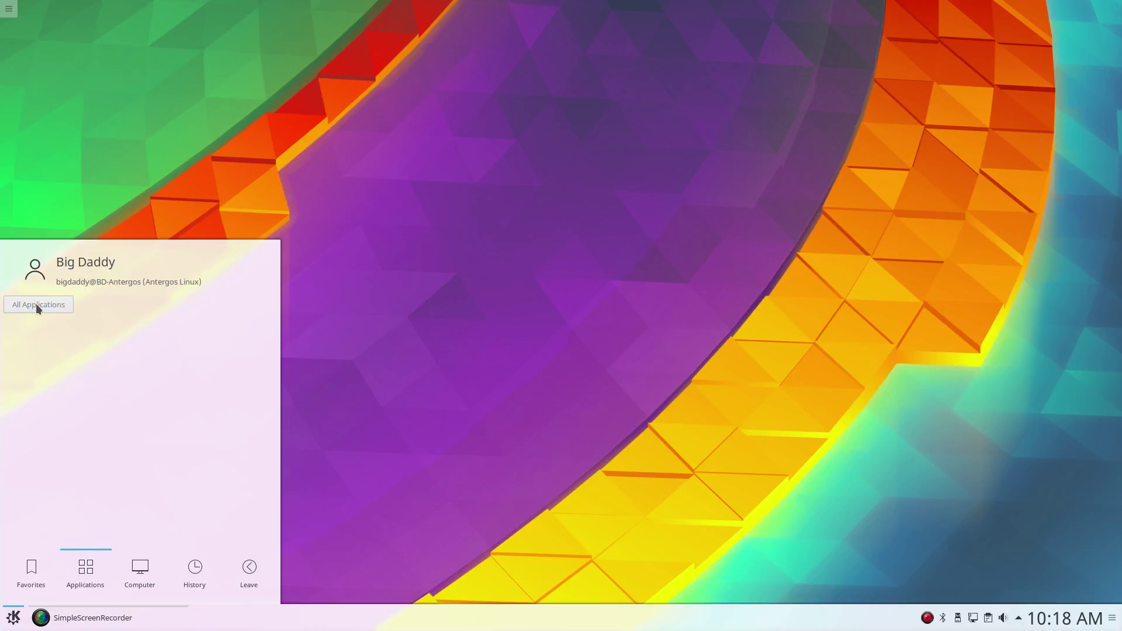
{"action": "left_click", "coordinate": [78, 431]}
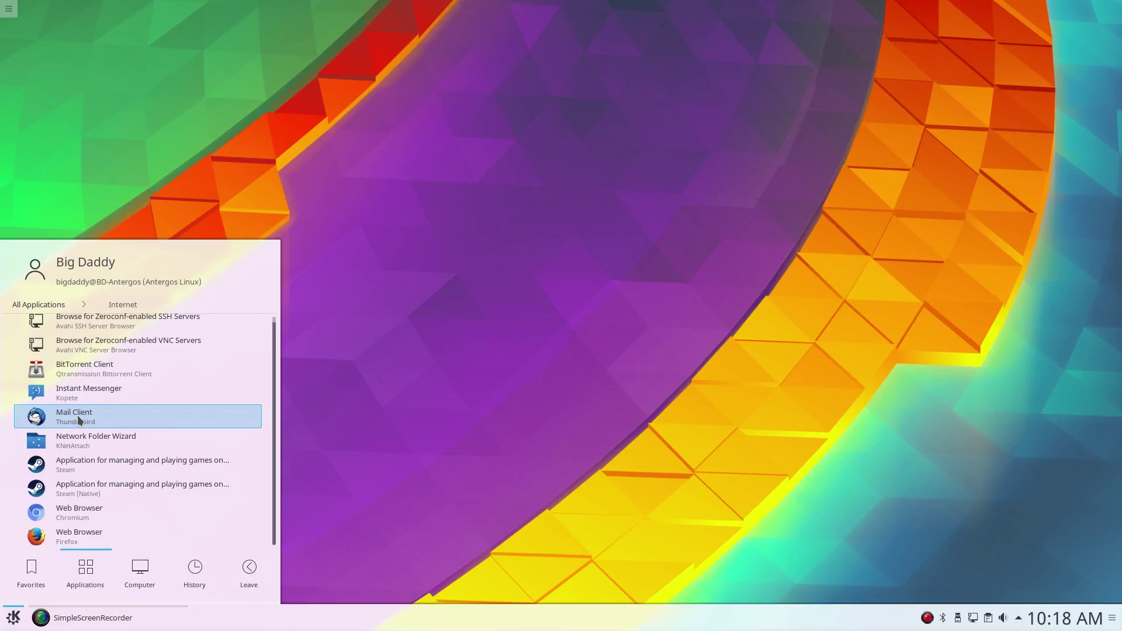
{"action": "left_click", "coordinate": [26, 305]}
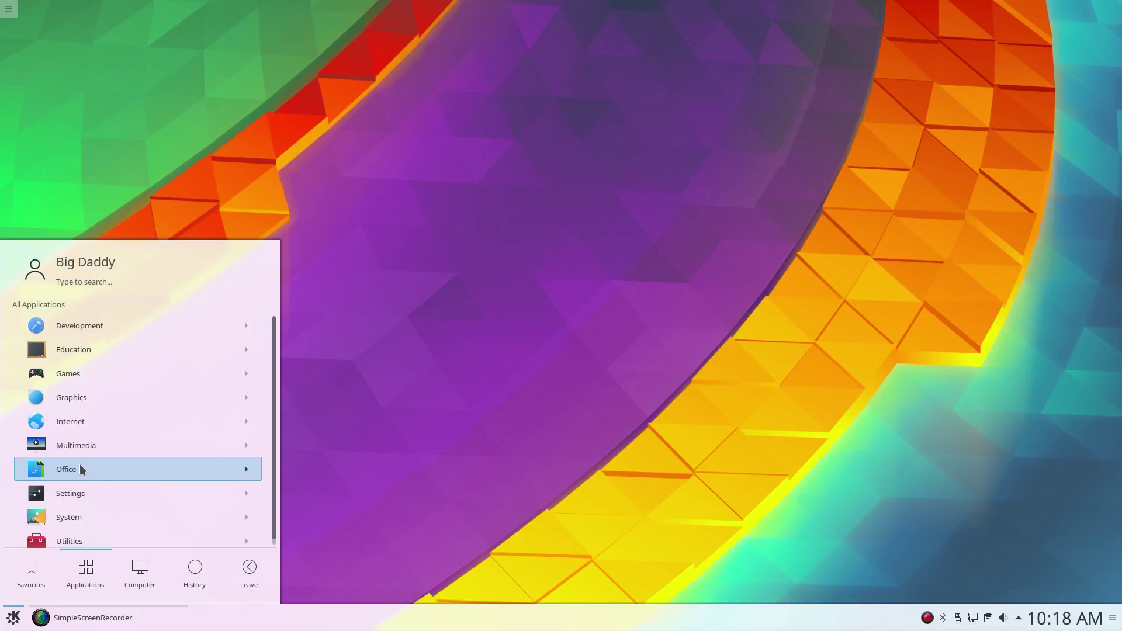
Step: Open Add/Remove Software from the System applications and search the packages for "chrome"
{"action": "left_click", "coordinate": [86, 518]}
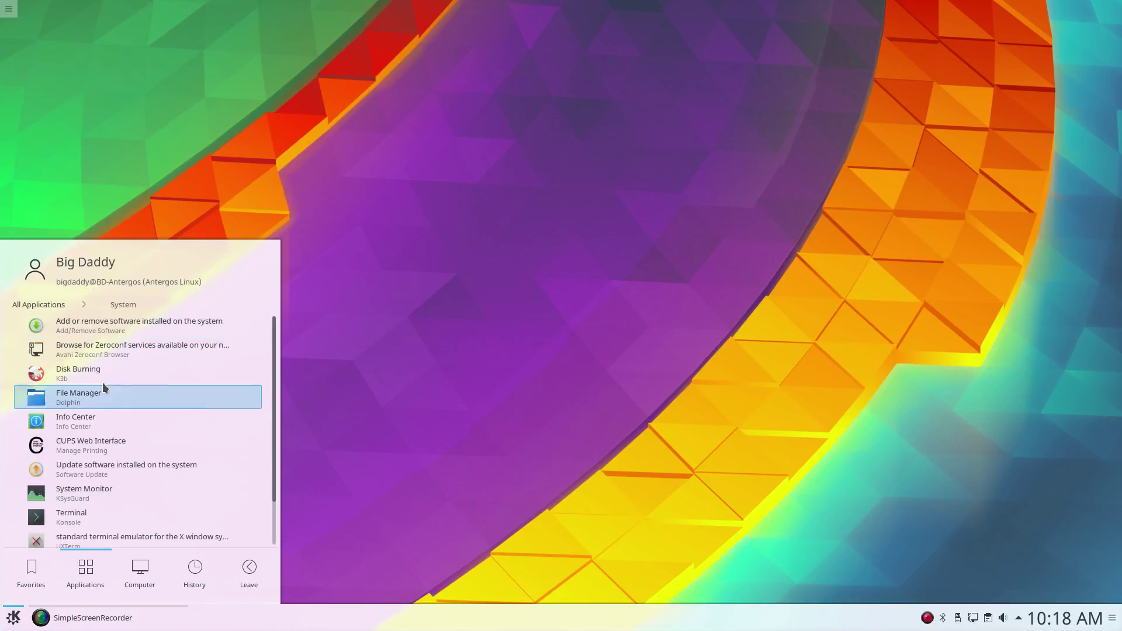
{"action": "left_click", "coordinate": [119, 328]}
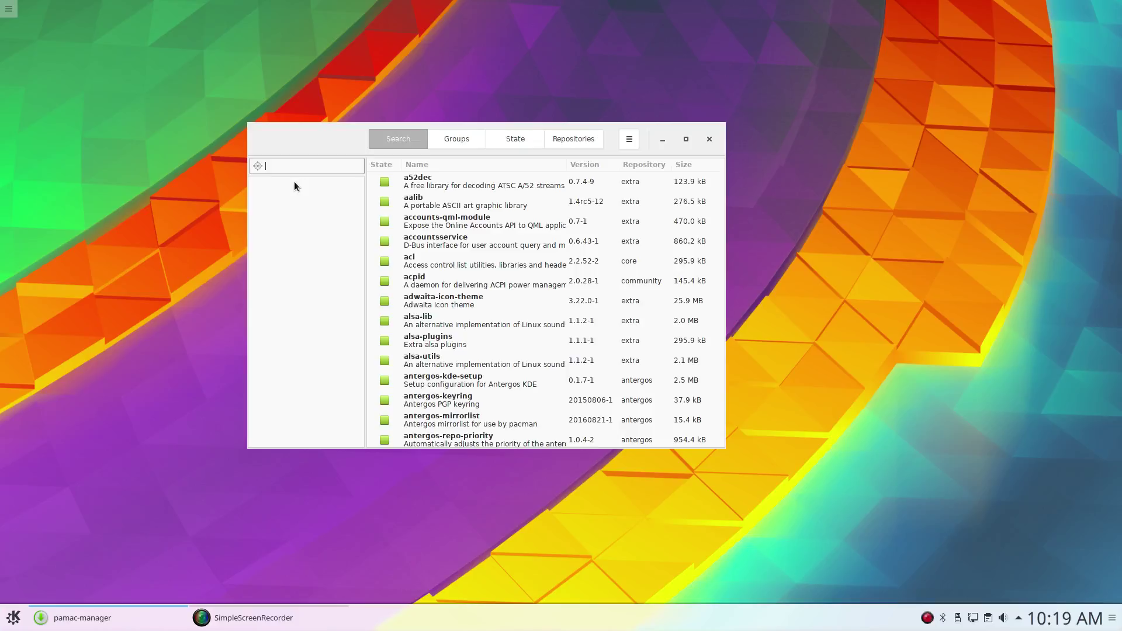
{"action": "type", "text": "ch"}
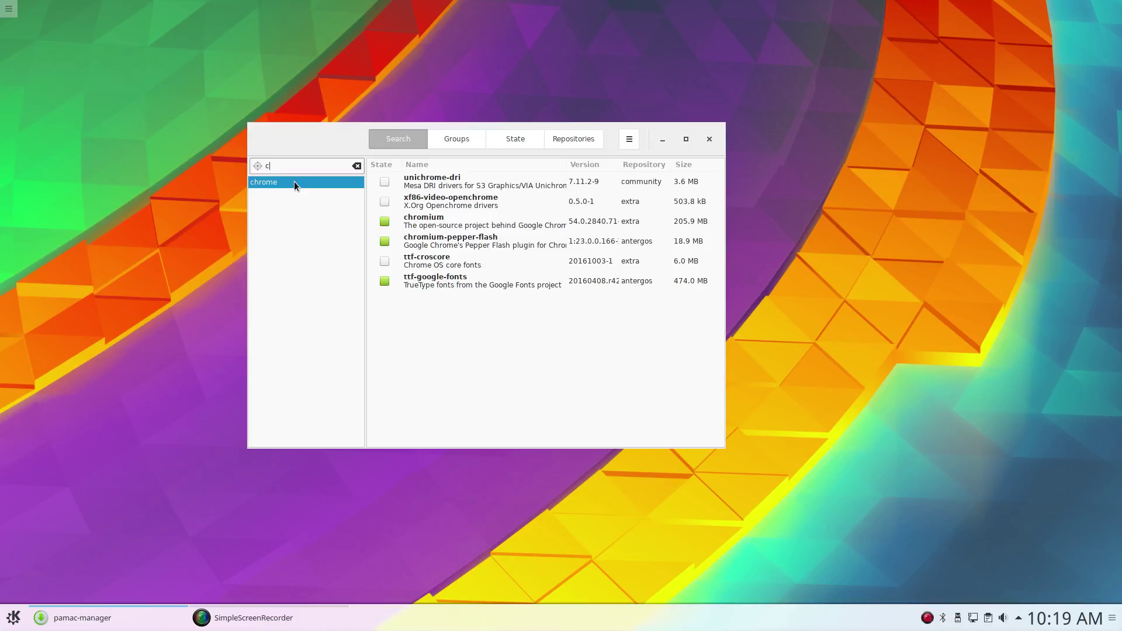
Step: Search the packages for "wallpaper", mark variety for installation and apply the pending operation
{"action": "key", "text": "BackSpace"}
{"action": "type", "text": "wallpaper"}
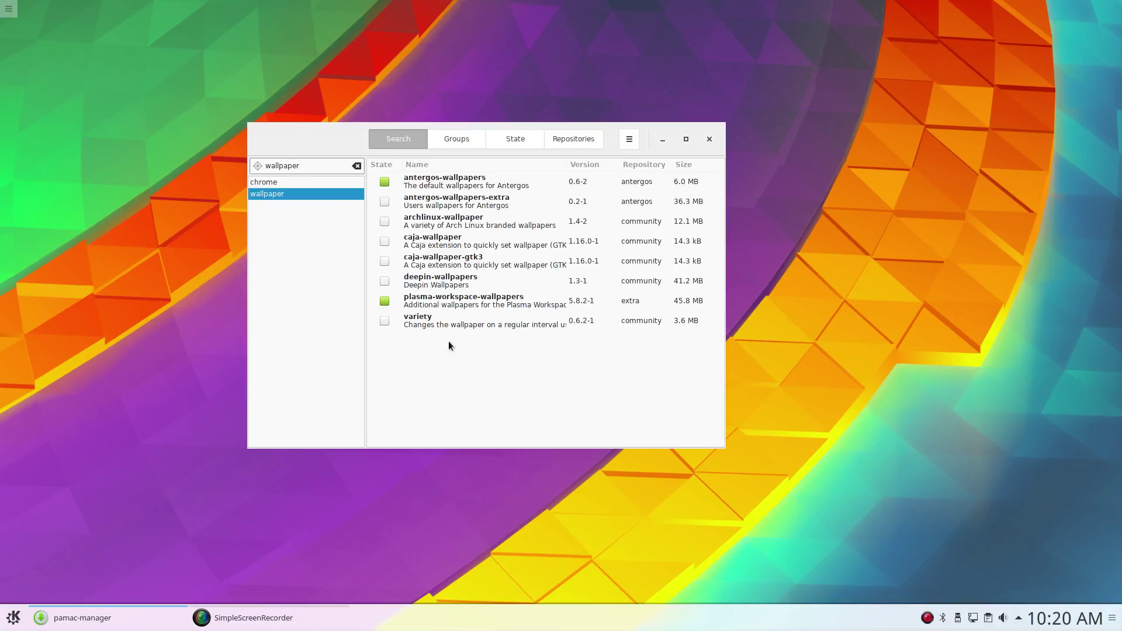
{"action": "left_click", "coordinate": [412, 322]}
{"action": "left_click", "coordinate": [385, 320]}
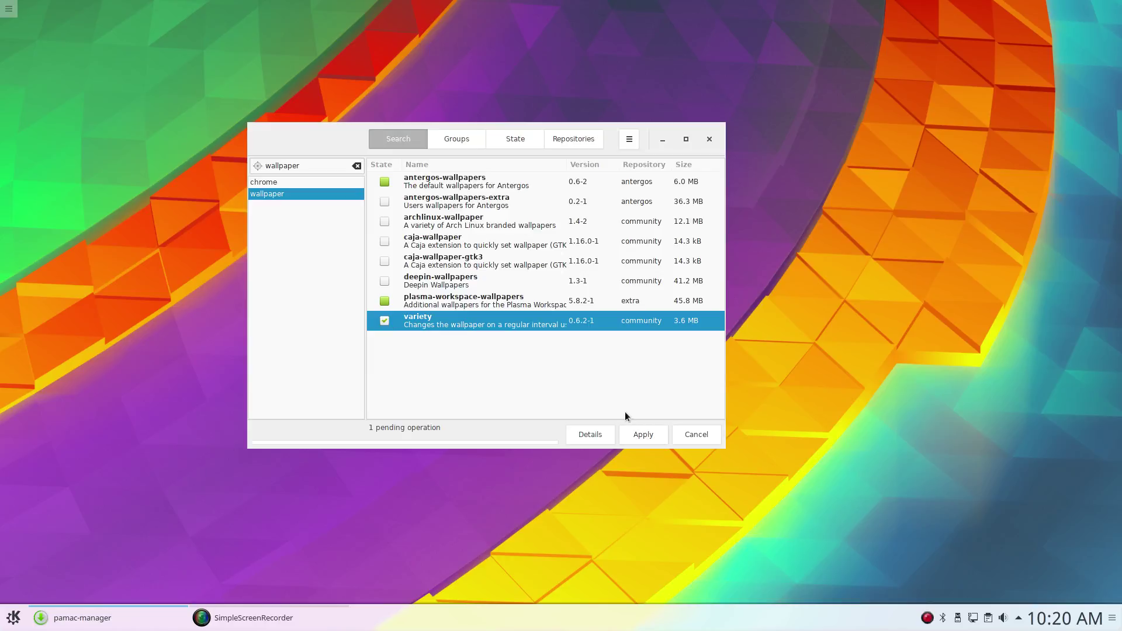
{"action": "left_click", "coordinate": [624, 435]}
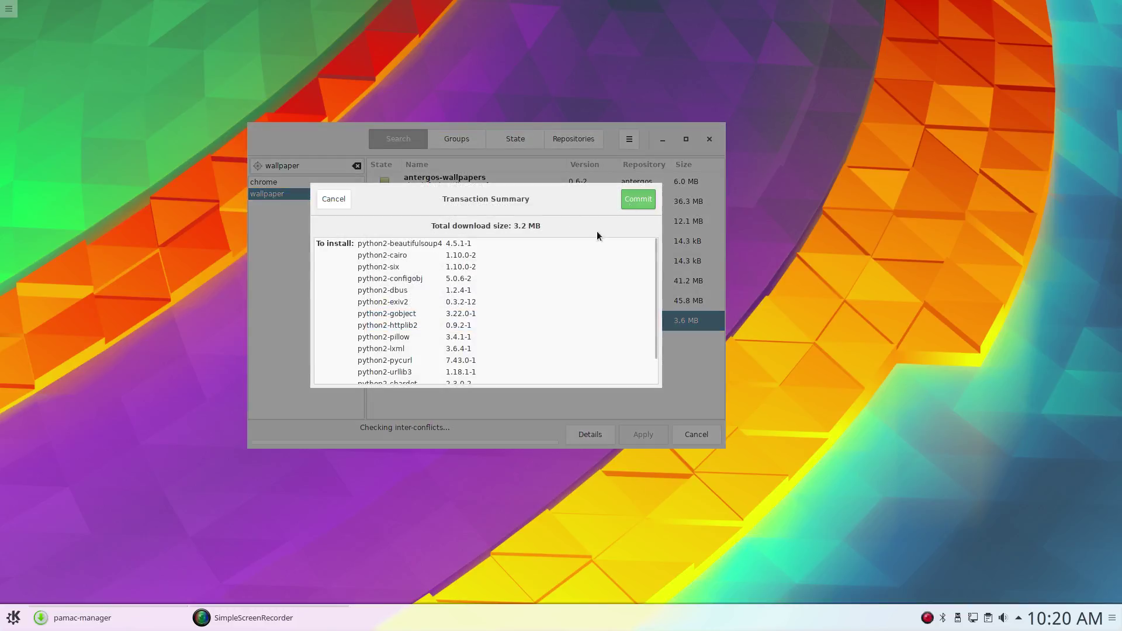
Step: Review the packages in the transaction summary, commit the installation and authenticate with the account password
{"action": "scroll", "coordinate": [409, 322], "scroll_direction": "down", "scroll_amount": 3}
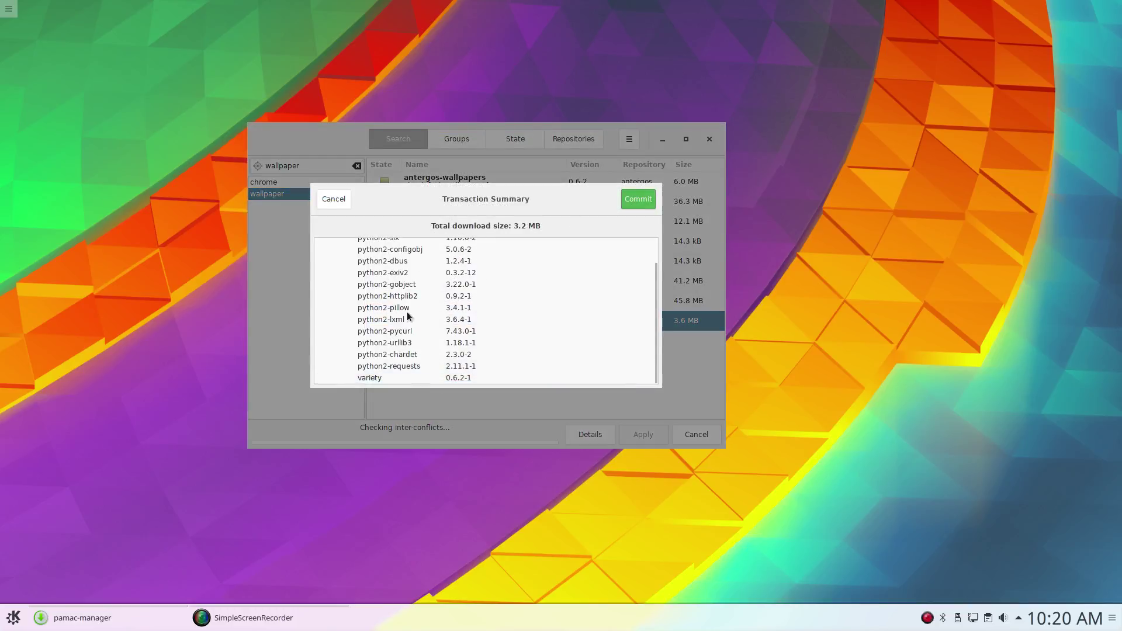
{"action": "scroll", "coordinate": [406, 337], "scroll_direction": "up", "scroll_amount": 3}
{"action": "scroll", "coordinate": [398, 266], "scroll_direction": "down", "scroll_amount": 3}
{"action": "left_click", "coordinate": [637, 199]}
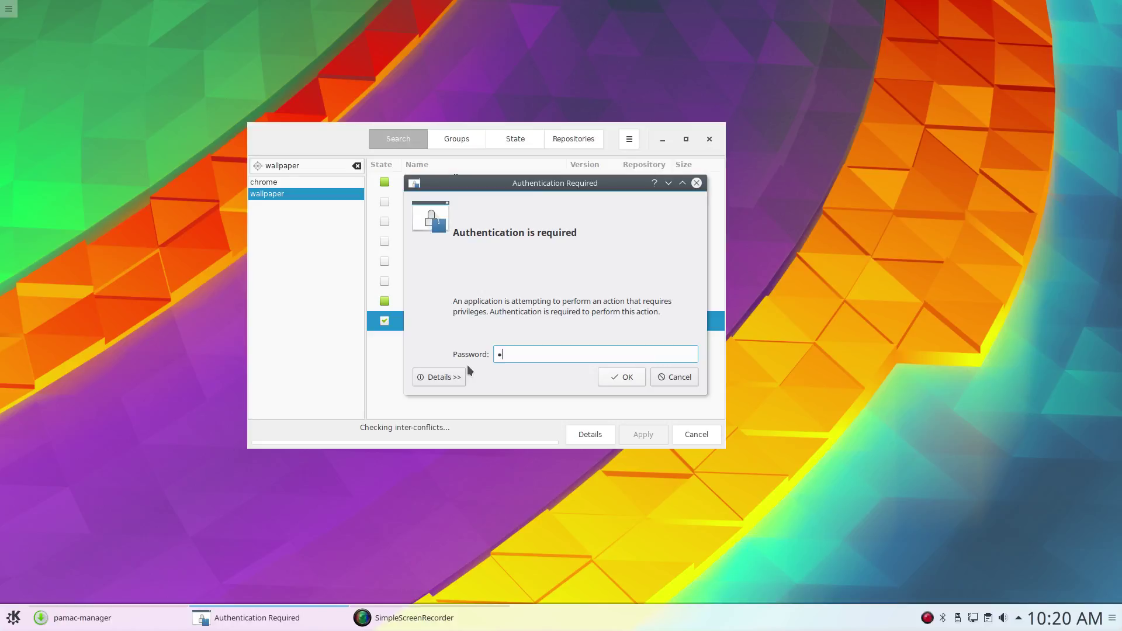
{"action": "type", "text": "•••••"}
{"action": "key", "text": "Return"}
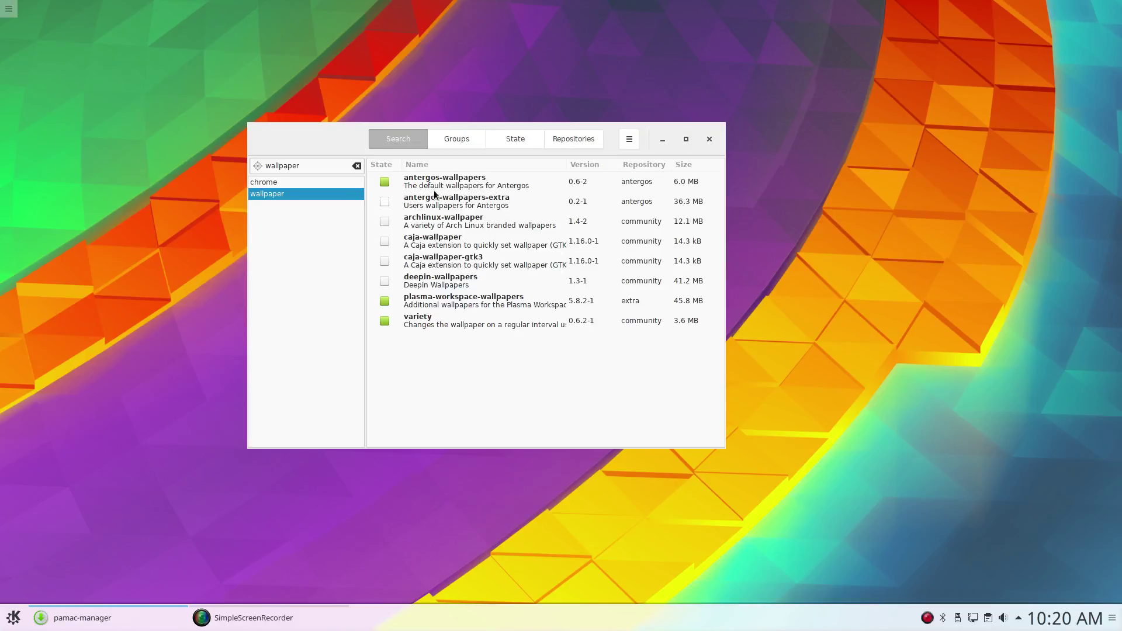
Step: Show the "chrome" package search results again and close the package manager
{"action": "left_click", "coordinate": [305, 181]}
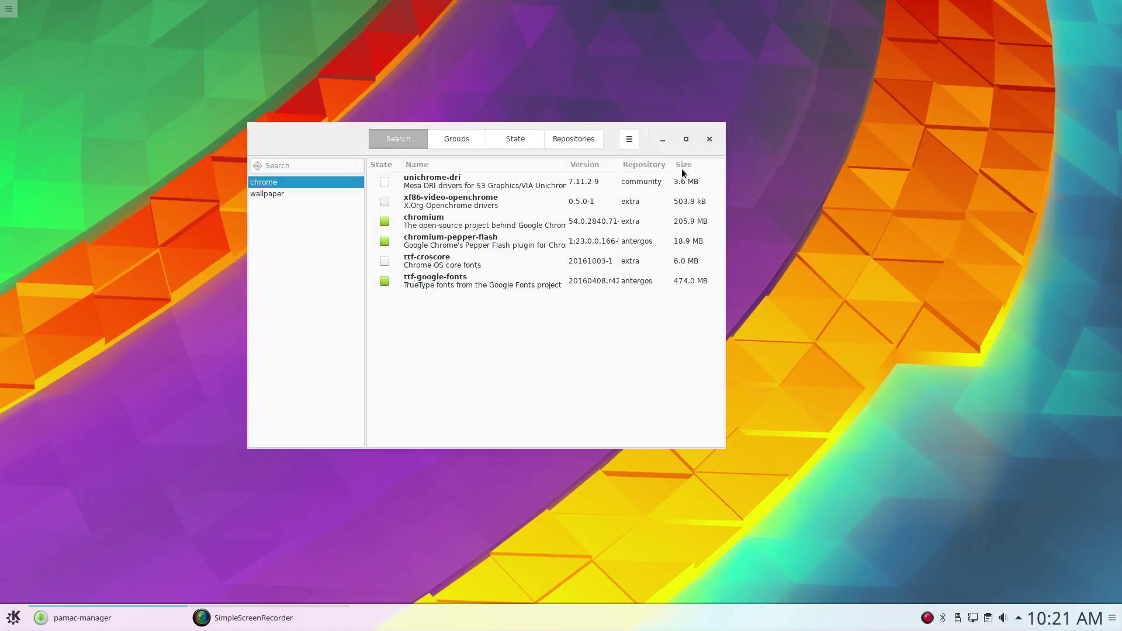
{"action": "left_click", "coordinate": [712, 138]}
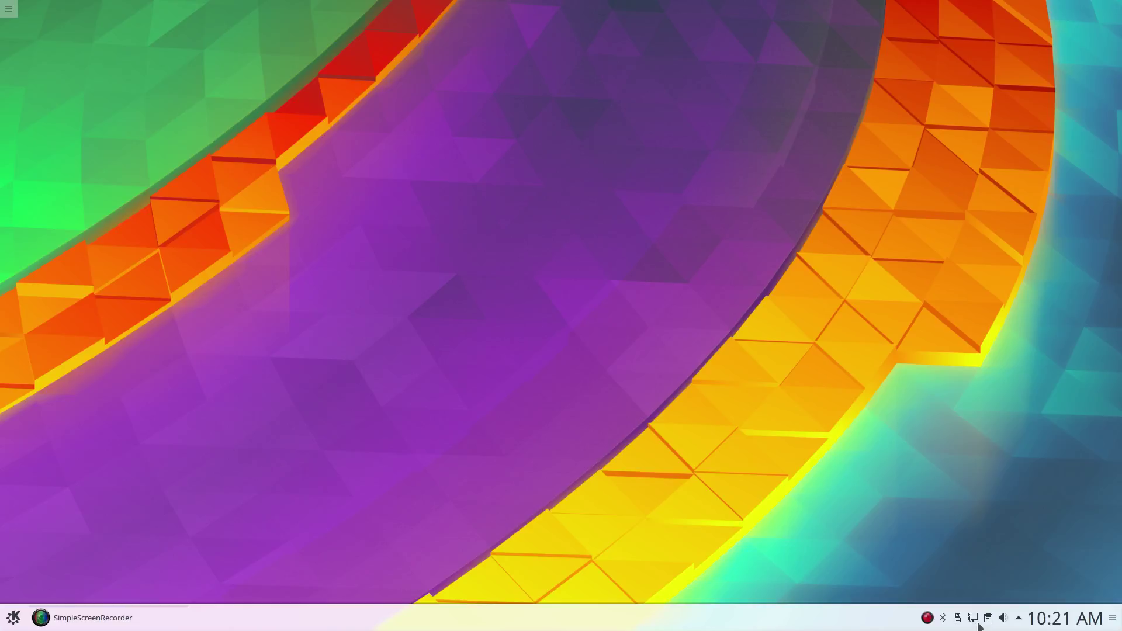
Step: Check the active network connections in the system tray's network list and dismiss it
{"action": "mouse_move", "coordinate": [977, 625]}
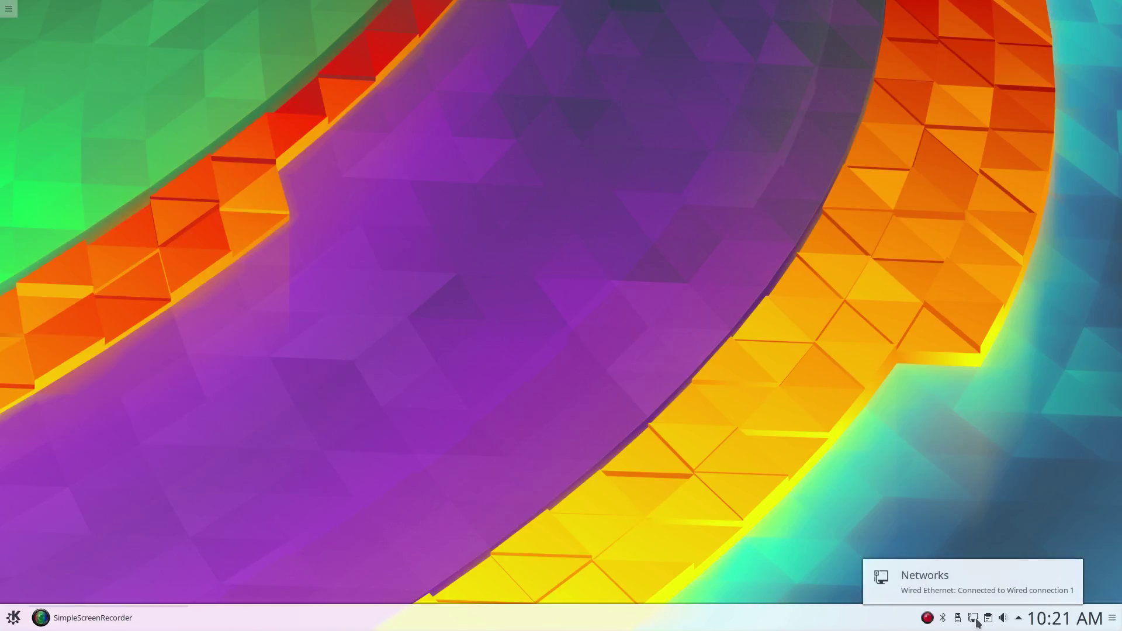
{"action": "left_click", "coordinate": [978, 624]}
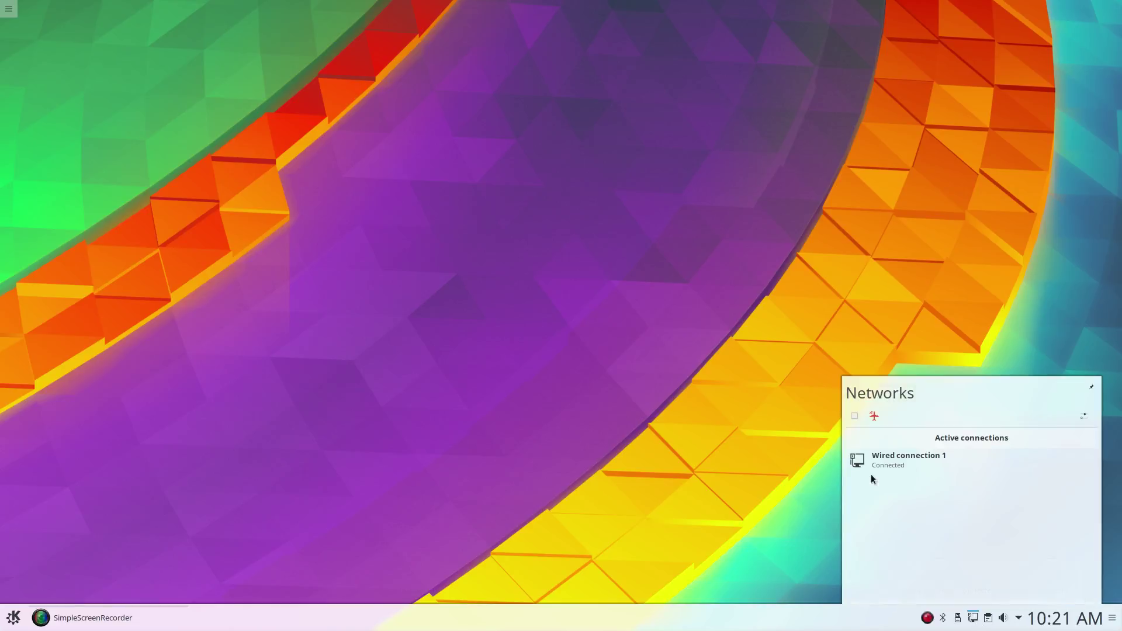
{"action": "left_click", "coordinate": [717, 534]}
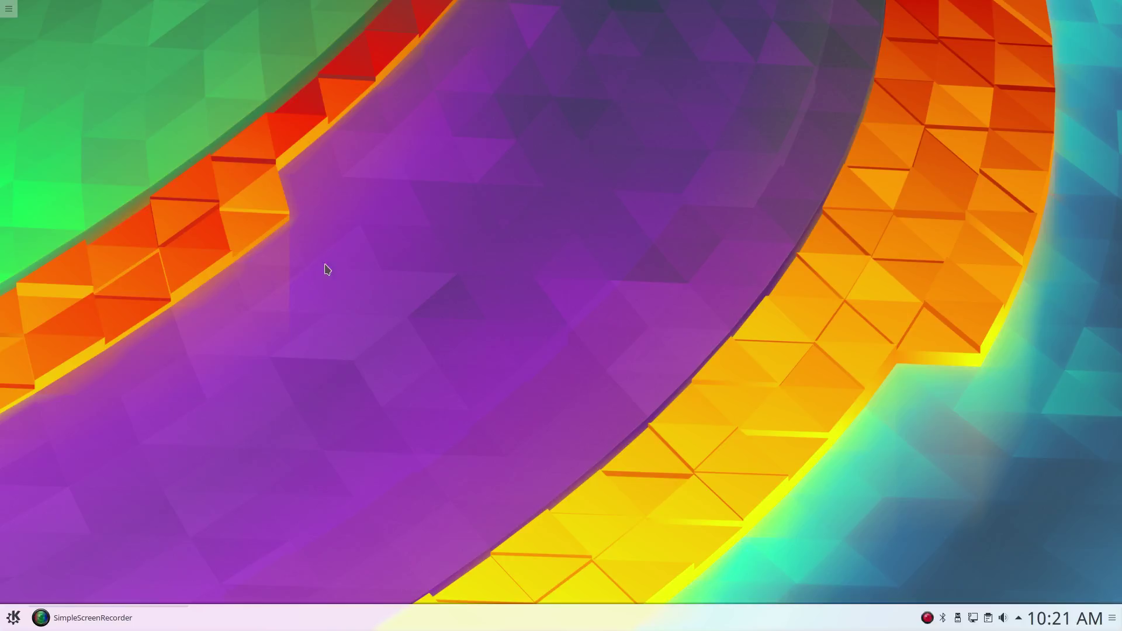
Step: Open the Dolphin file manager, examine the Compress and Root Actions options for the Templates folder, and close it
{"action": "left_click", "coordinate": [18, 620]}
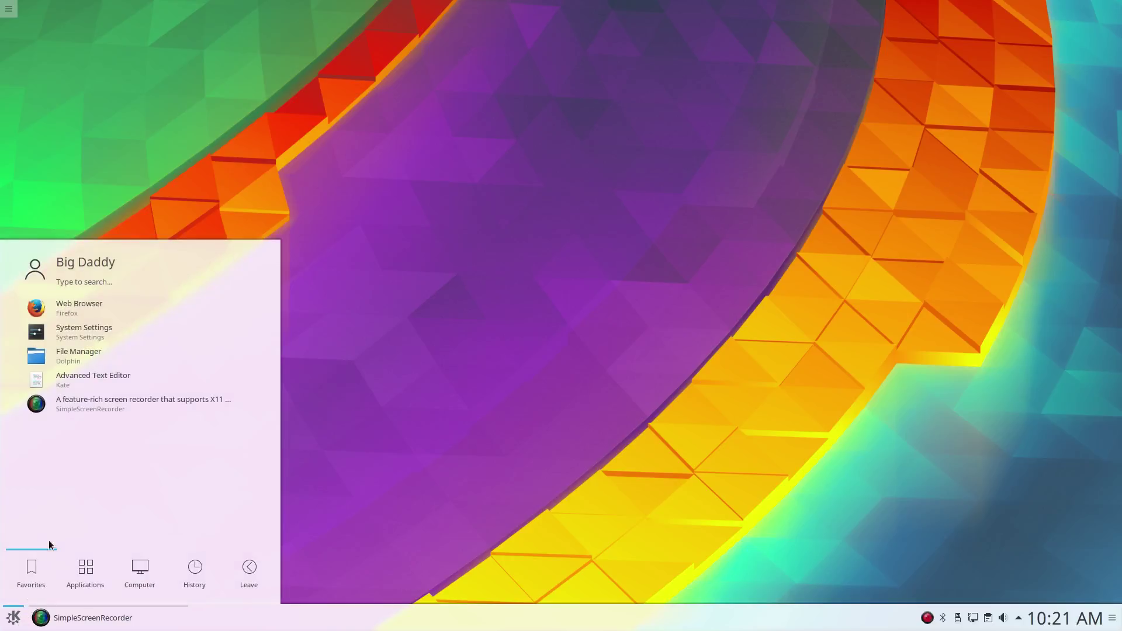
{"action": "left_click", "coordinate": [88, 356]}
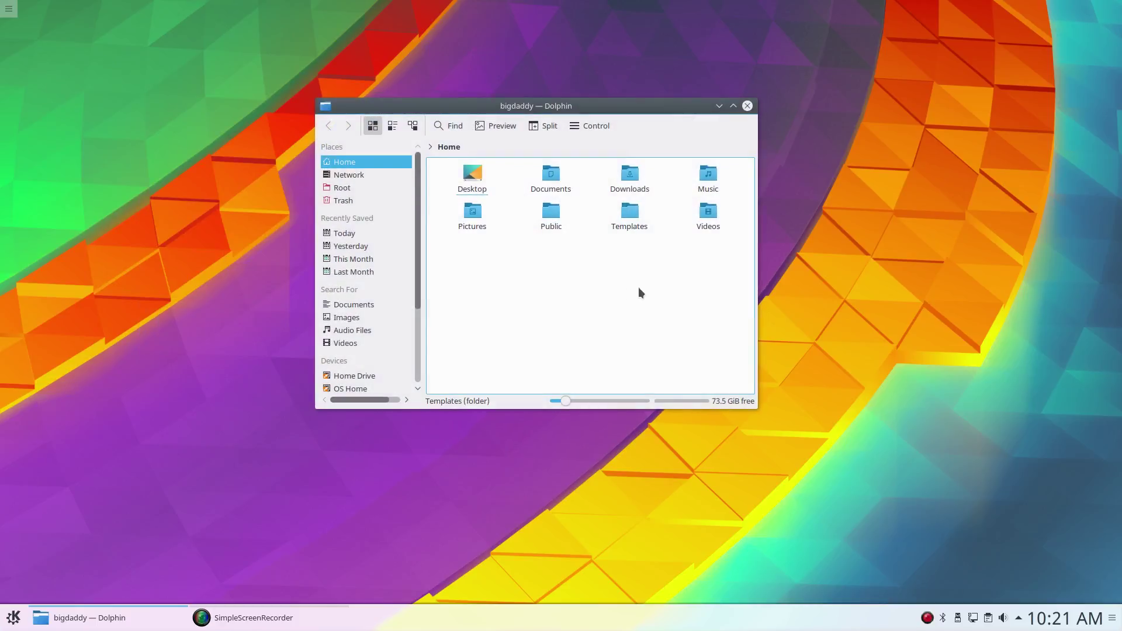
{"action": "right_click", "coordinate": [631, 216]}
{"action": "mouse_move", "coordinate": [692, 426]}
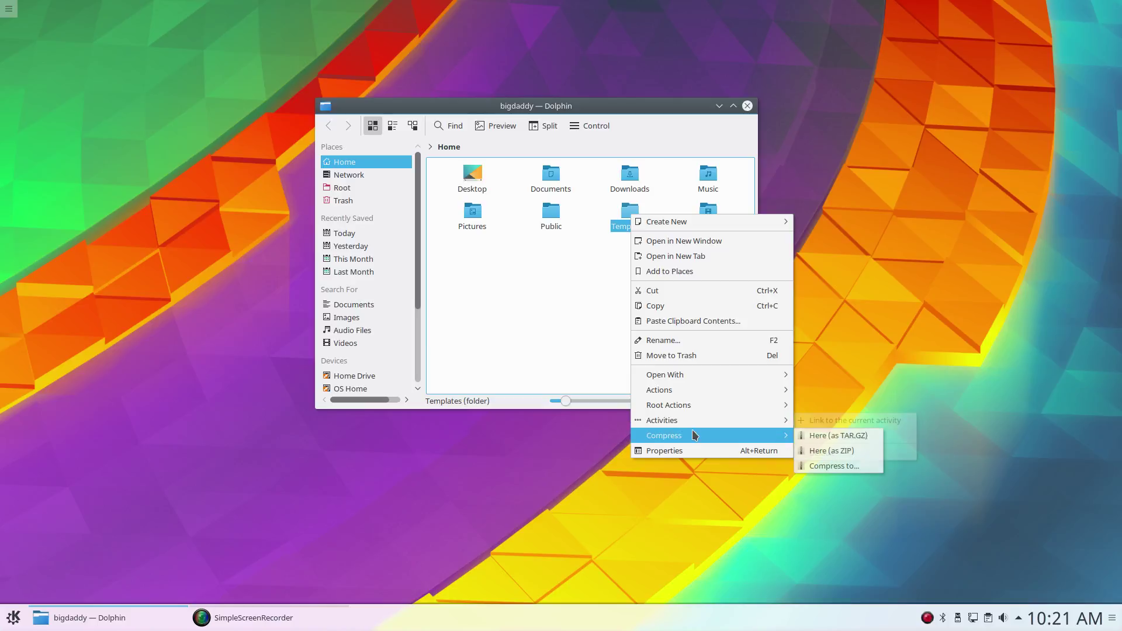
{"action": "mouse_move", "coordinate": [711, 403]}
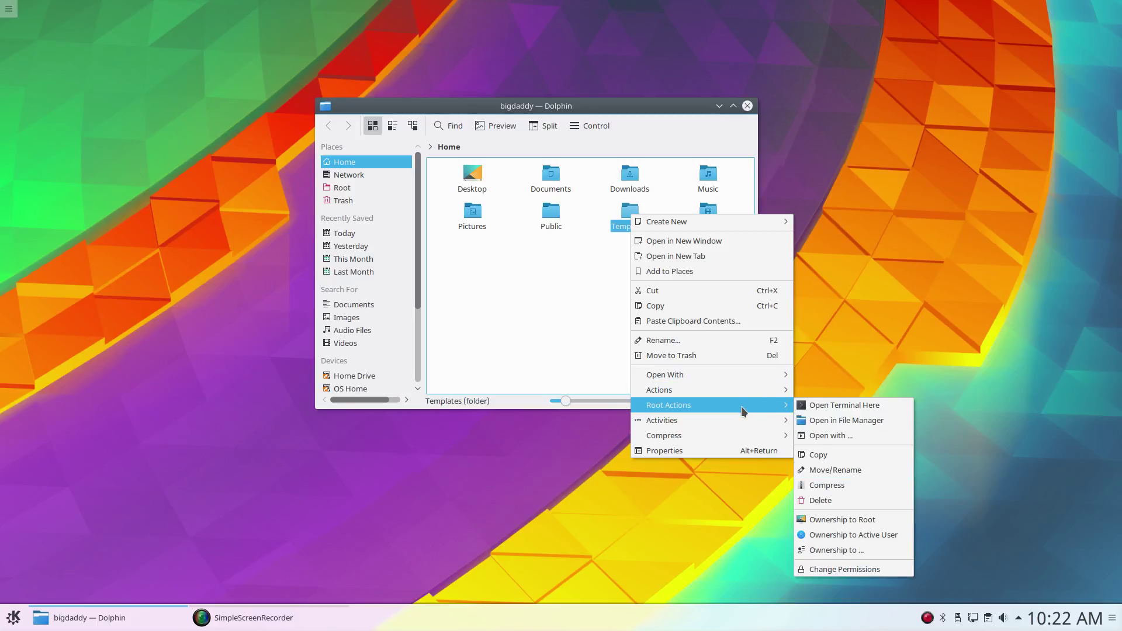
{"action": "left_click", "coordinate": [555, 304]}
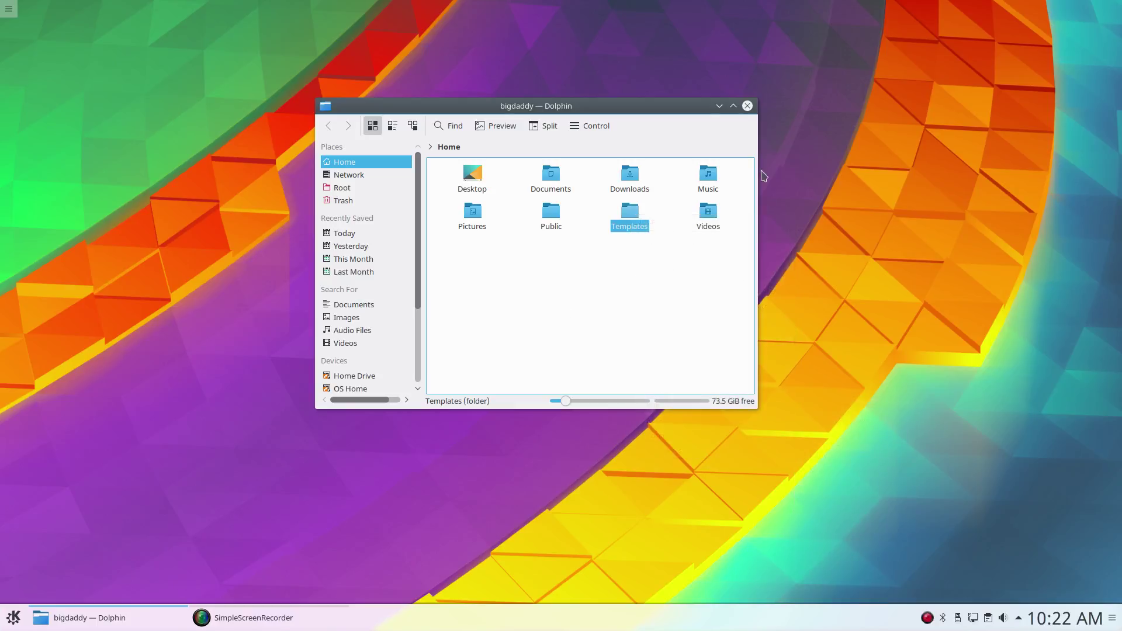
{"action": "left_click", "coordinate": [747, 105]}
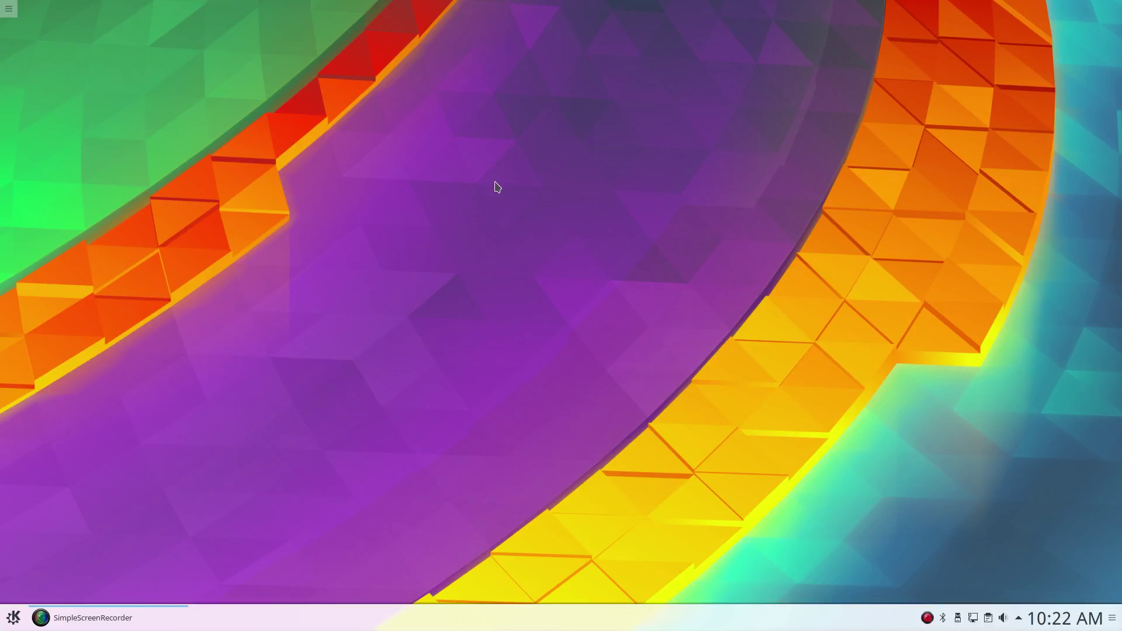